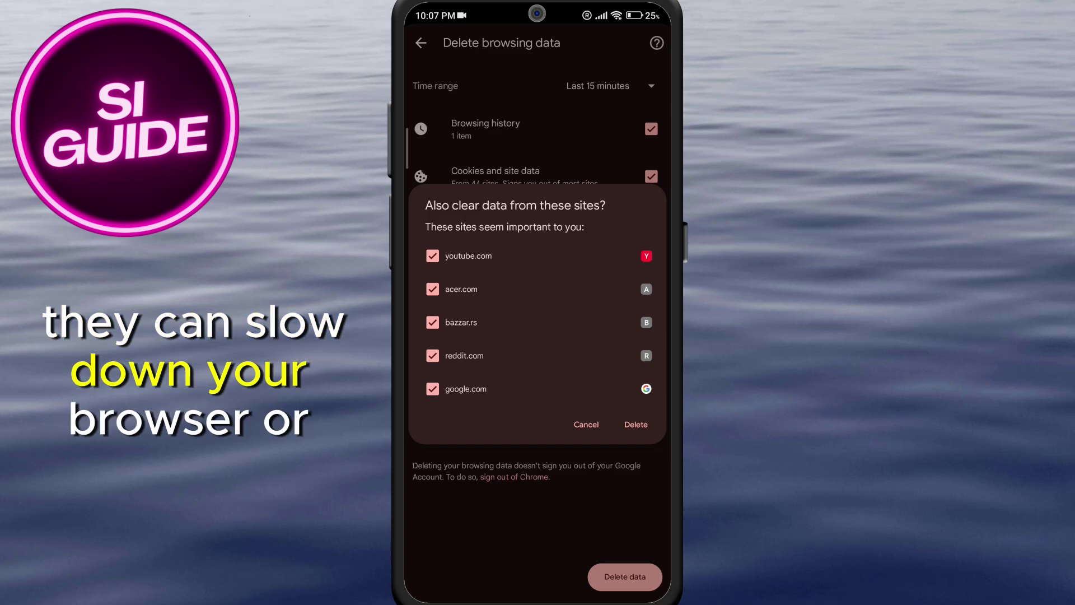
Confirm deleting data from the listed important sites as well
left_click(636, 424)
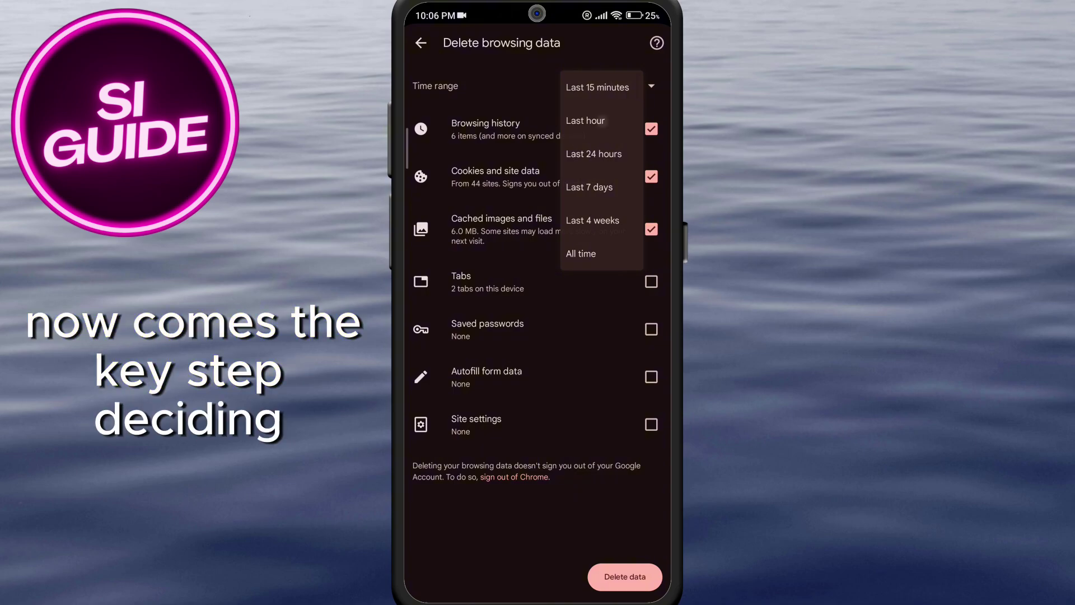
Set the Delete browsing data time range to Last hour
left_click(585, 120)
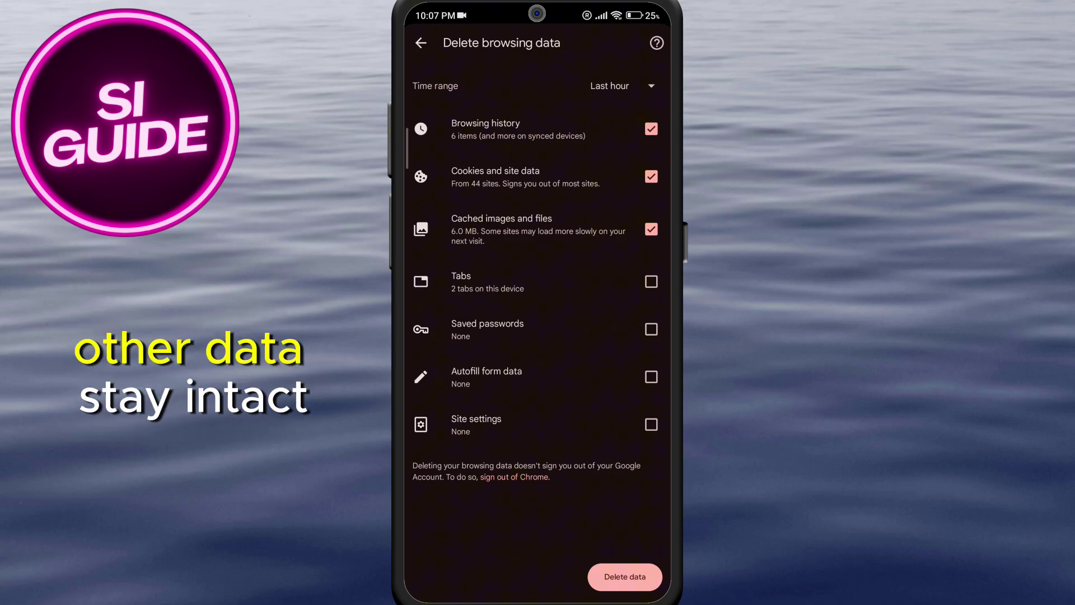
Switch the time range to Last 15 minutes and start deleting the checked data
left_click(622, 86)
left_click(597, 87)
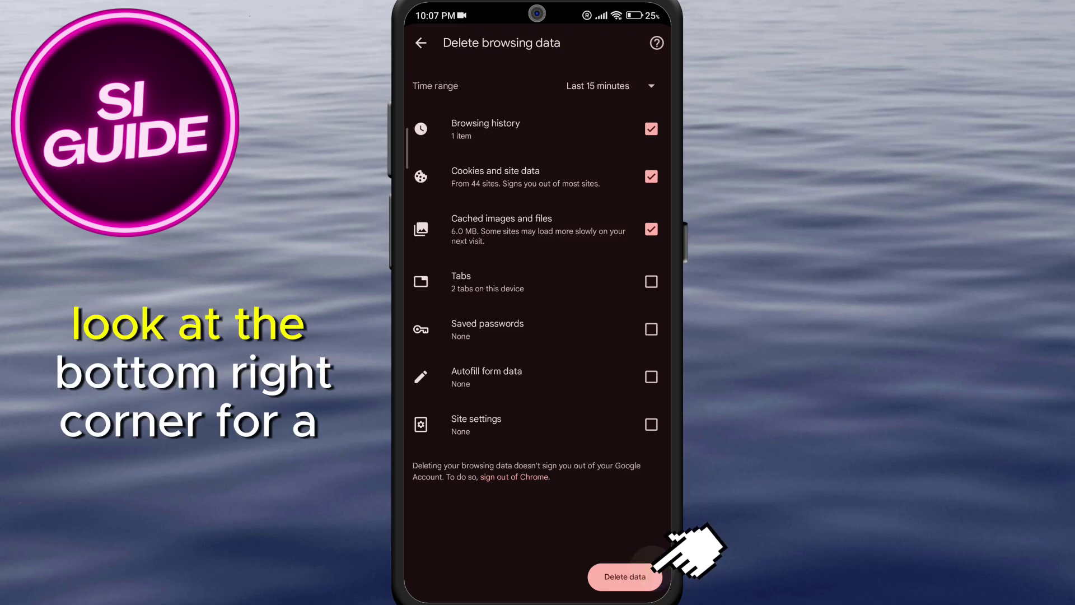
left_click(626, 576)
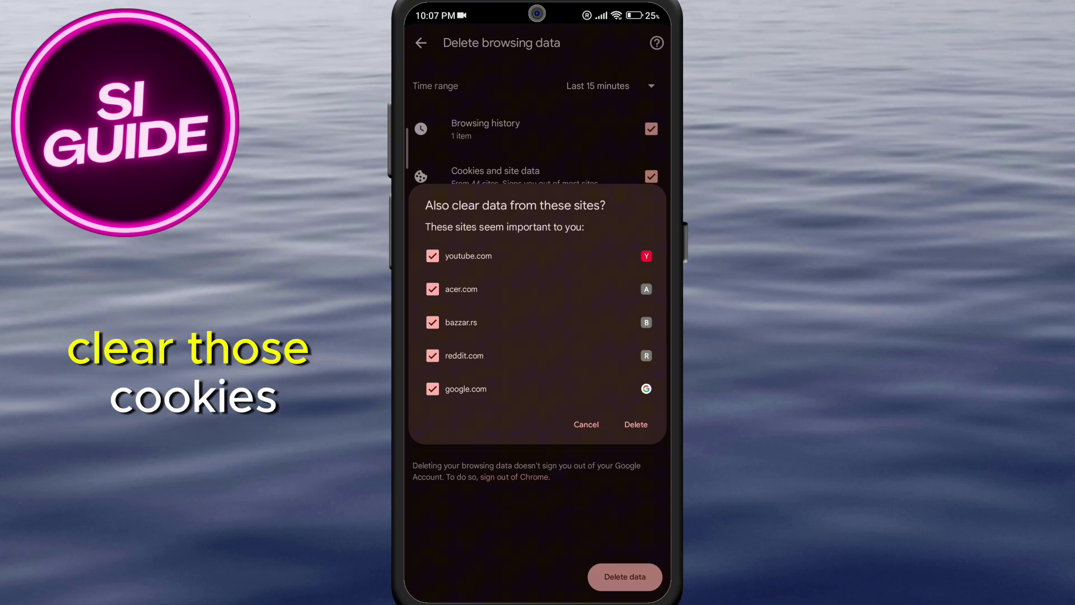
Confirm clearing data from the five important sites too
left_click(636, 424)
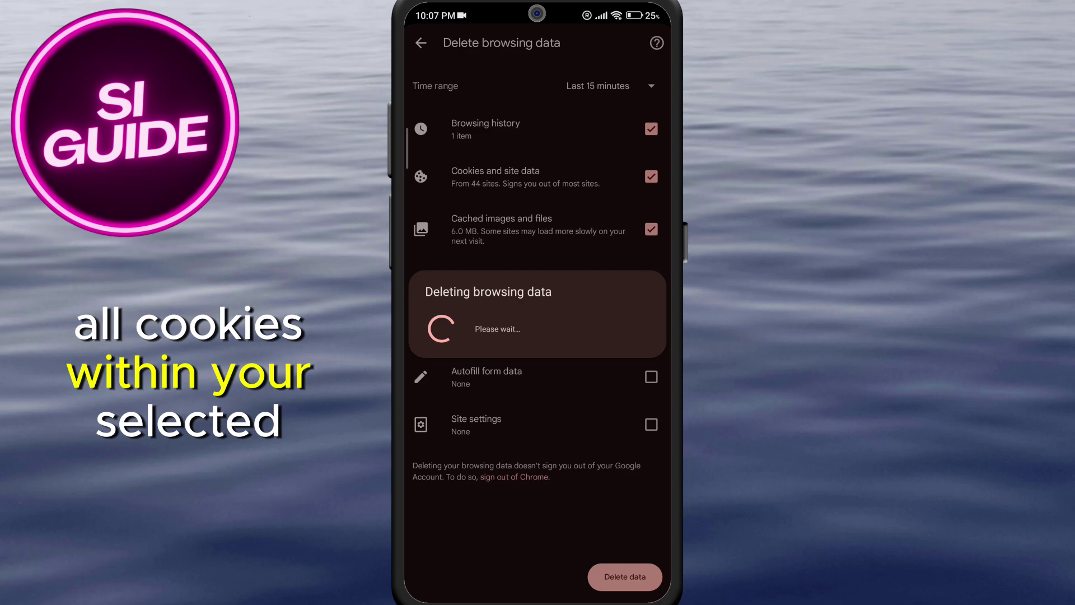